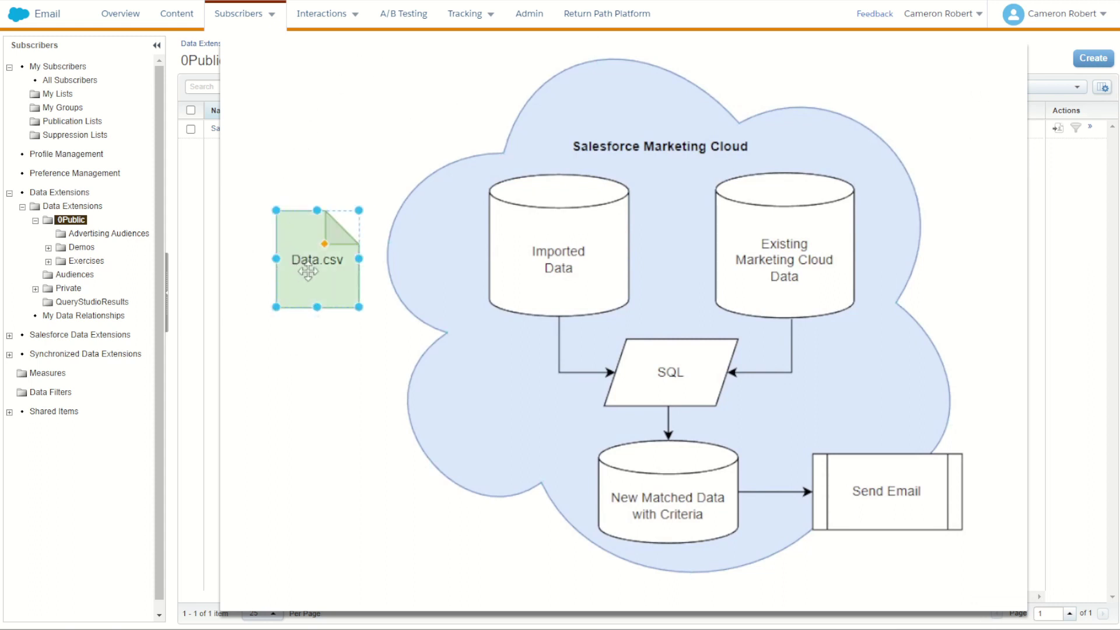
Put Data.csv inside the Imported Data store and fill the flow shapes light green
{"action": "left_click_drag", "start_coordinate": [308, 272], "coordinate": [550, 246]}
{"action": "left_click_drag", "start_coordinate": [543, 303], "coordinate": [542, 303]}
{"action": "left_click", "coordinate": [779, 239]}
{"action": "left_click", "coordinate": [688, 366]}
{"action": "left_click", "coordinate": [668, 496]}
{"action": "left_click", "coordinate": [934, 482]}
{"action": "key", "text": "ctrl+shift+v"}
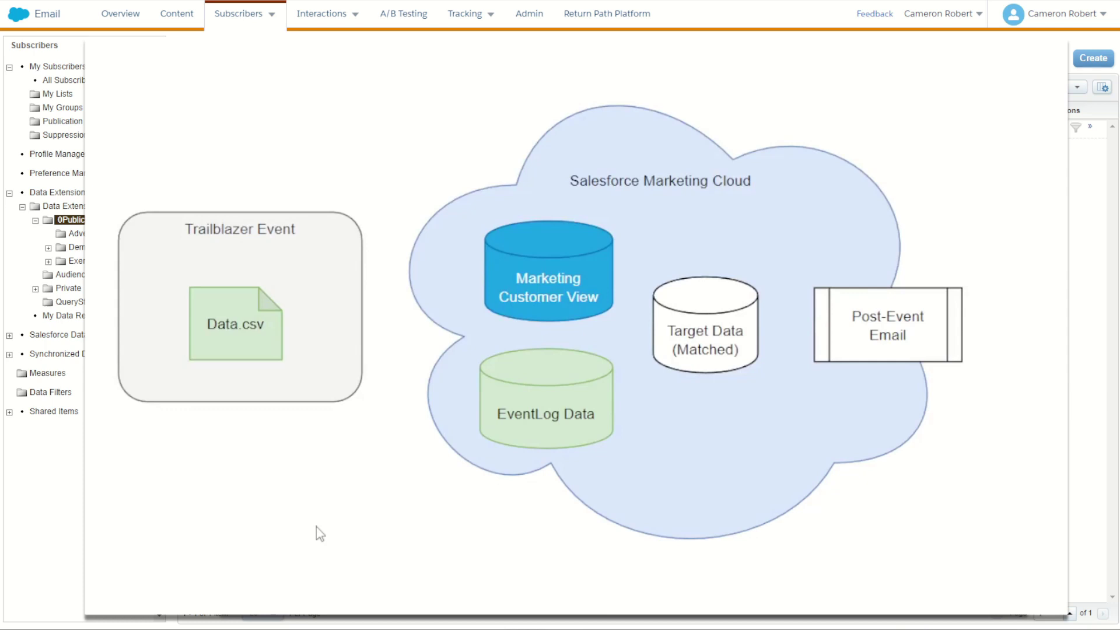
Move Data.csv into the cloud and wire Marketing Customer View and EventLog Data through Target Data to Post-Event Email
{"action": "left_click_drag", "start_coordinate": [228, 328], "coordinate": [540, 401]}
{"action": "left_click_drag", "start_coordinate": [629, 273], "coordinate": [645, 324]}
{"action": "left_click_drag", "start_coordinate": [631, 408], "coordinate": [646, 324]}
{"action": "left_click_drag", "start_coordinate": [768, 323], "coordinate": [788, 324]}
{"action": "left_click_drag", "start_coordinate": [875, 327], "coordinate": [934, 327]}
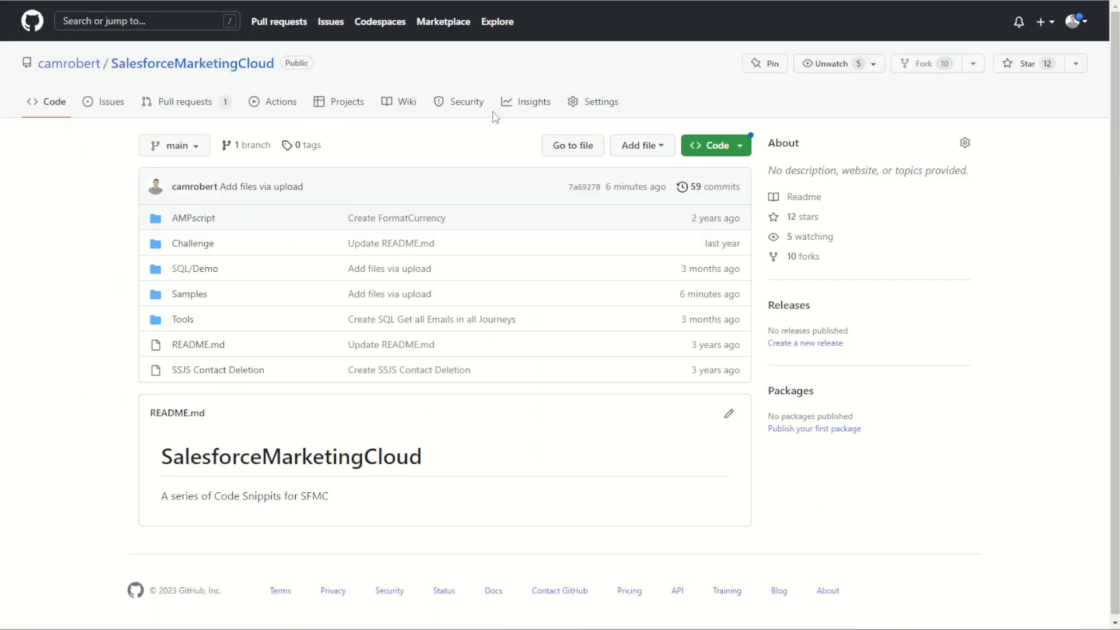
Open the raw view of EventLog.csv in the repository's Samples folder
{"action": "left_click", "coordinate": [193, 301]}
{"action": "left_click", "coordinate": [205, 247]}
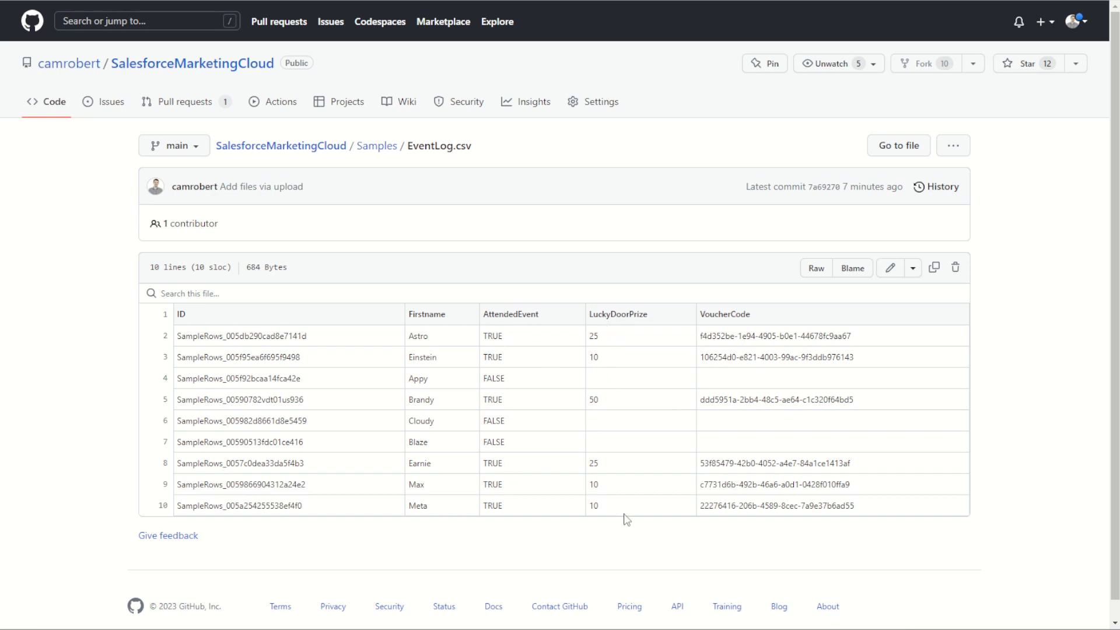
{"action": "left_click", "coordinate": [805, 274]}
Save the raw CSV as EventLog.csv, replacing the existing file, and return to Marketing Cloud
{"action": "right_click", "coordinate": [408, 168]}
{"action": "left_click", "coordinate": [474, 231]}
{"action": "left_click", "coordinate": [808, 388]}
{"action": "left_click", "coordinate": [910, 286]}
{"action": "key", "text": "ctrl+w"}
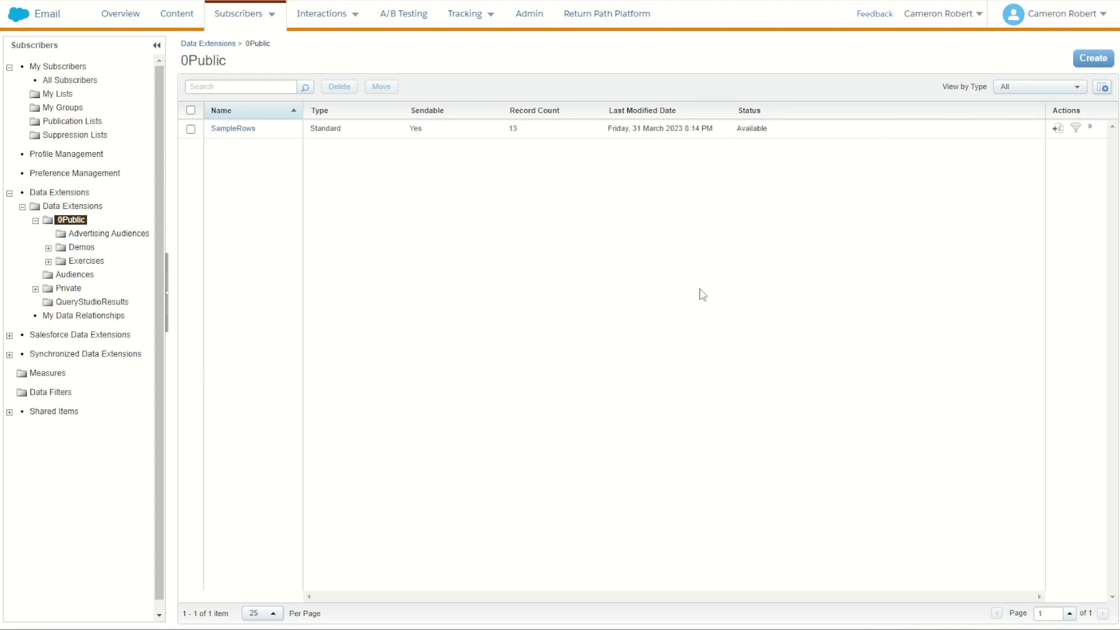
Start a standard data extension named EventLog and advance to the field definitions
{"action": "left_click", "coordinate": [1101, 62]}
{"action": "left_click", "coordinate": [668, 322]}
{"action": "left_click", "coordinate": [375, 240]}
{"action": "type", "text": "EventLog"}
{"action": "left_click", "coordinate": [849, 521]}
{"action": "left_click", "coordinate": [849, 521]}
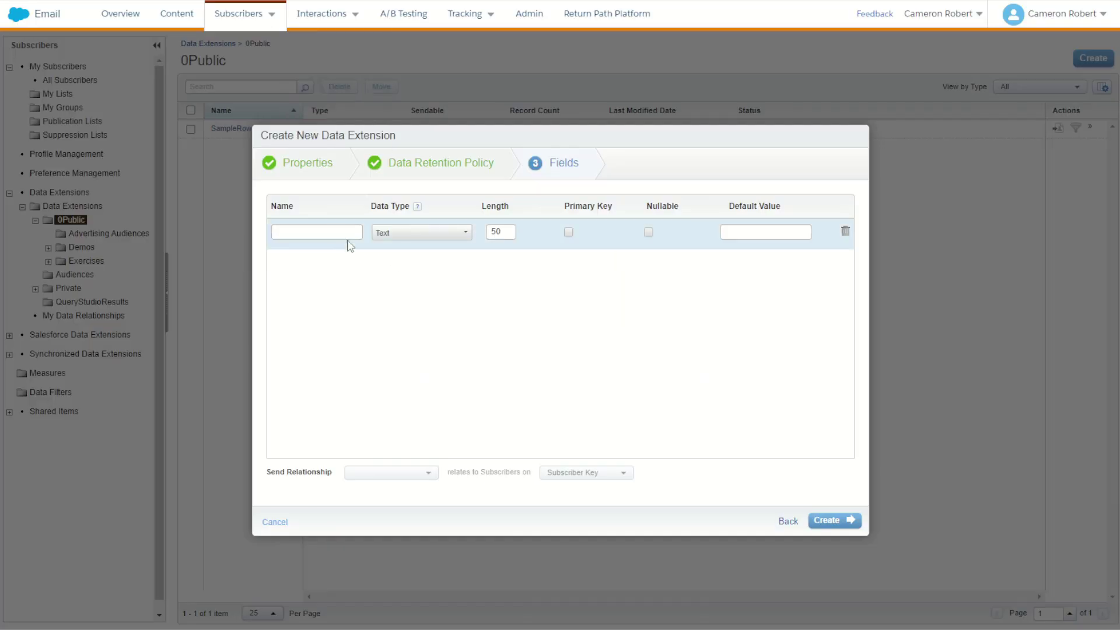
Add ID as primary key, Firstname, and a nullable Boolean AttendedEvent field
{"action": "type", "text": "ID"}
{"action": "left_click", "coordinate": [568, 233]}
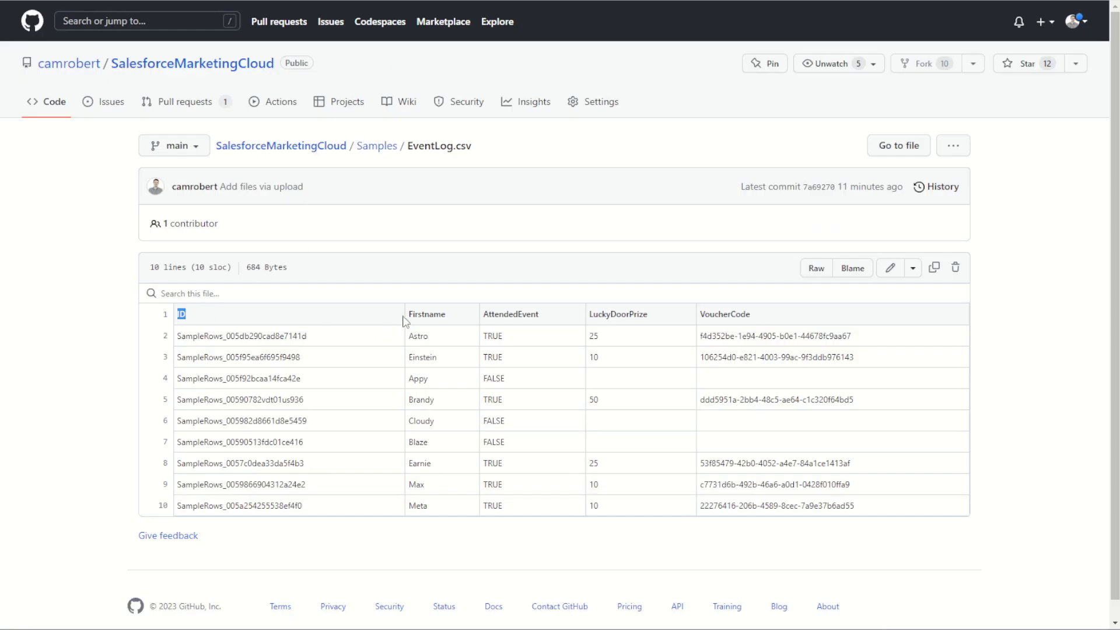
{"action": "double_click", "coordinate": [423, 314]}
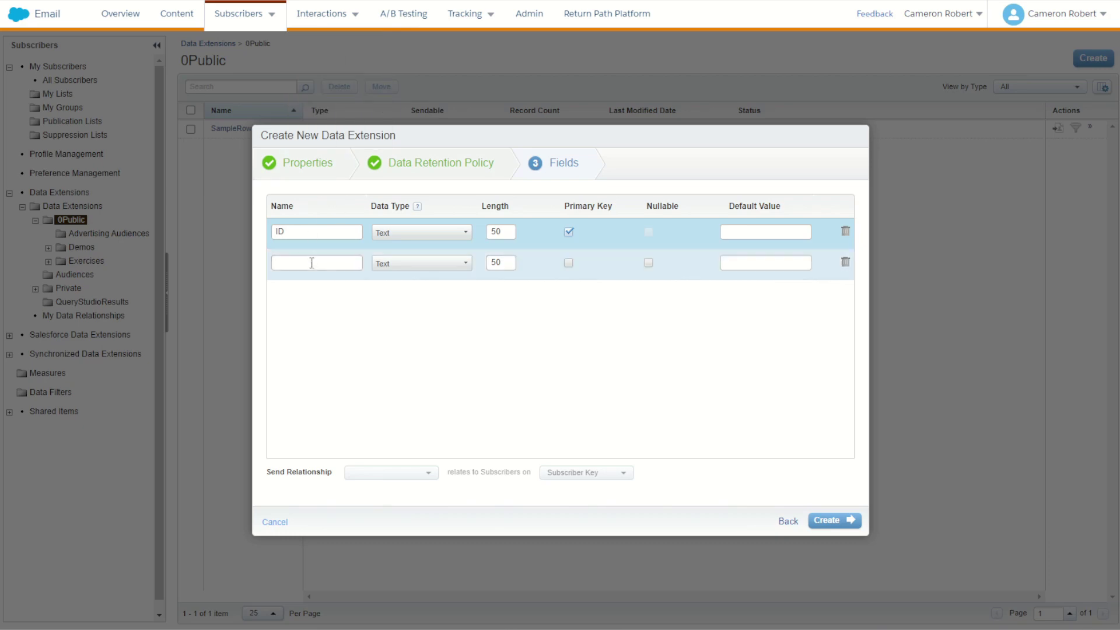
{"action": "type", "text": "Firstname"}
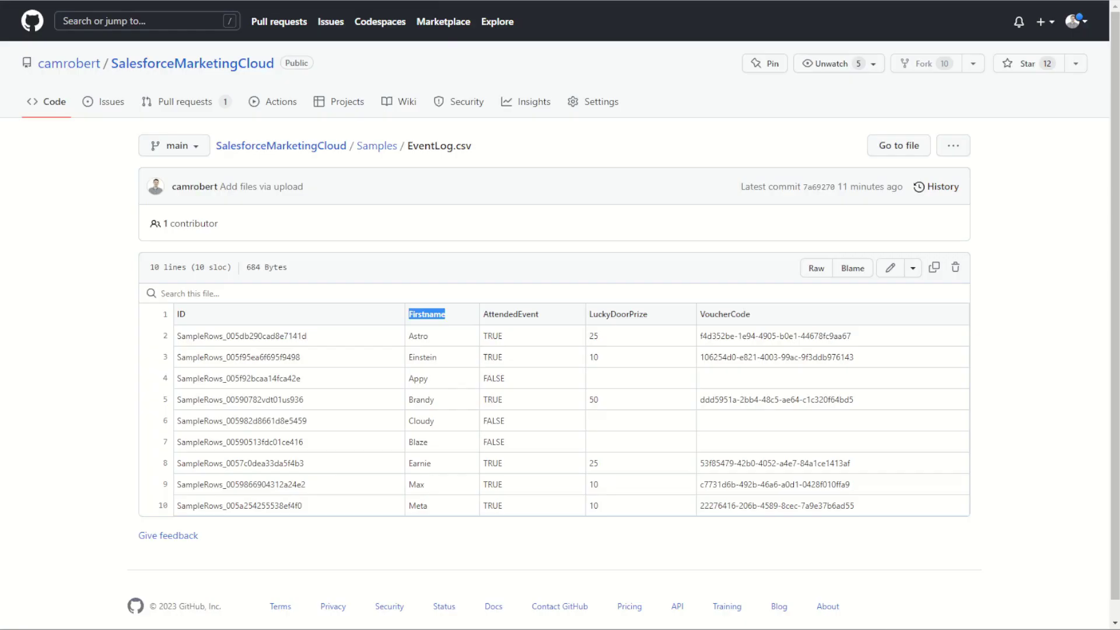
{"action": "double_click", "coordinate": [520, 314]}
{"action": "key", "text": "ctrl+c"}
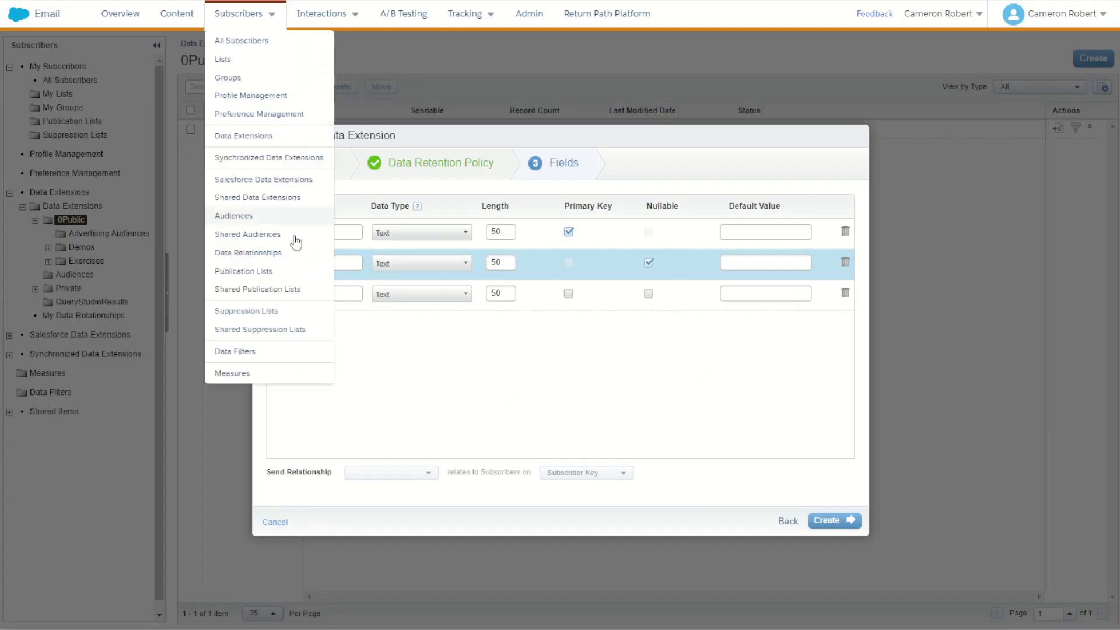
{"action": "left_click", "coordinate": [317, 294]}
{"action": "key", "text": "ctrl+v"}
{"action": "left_click", "coordinate": [420, 294]}
{"action": "left_click", "coordinate": [402, 361]}
{"action": "left_click", "coordinate": [649, 293]}
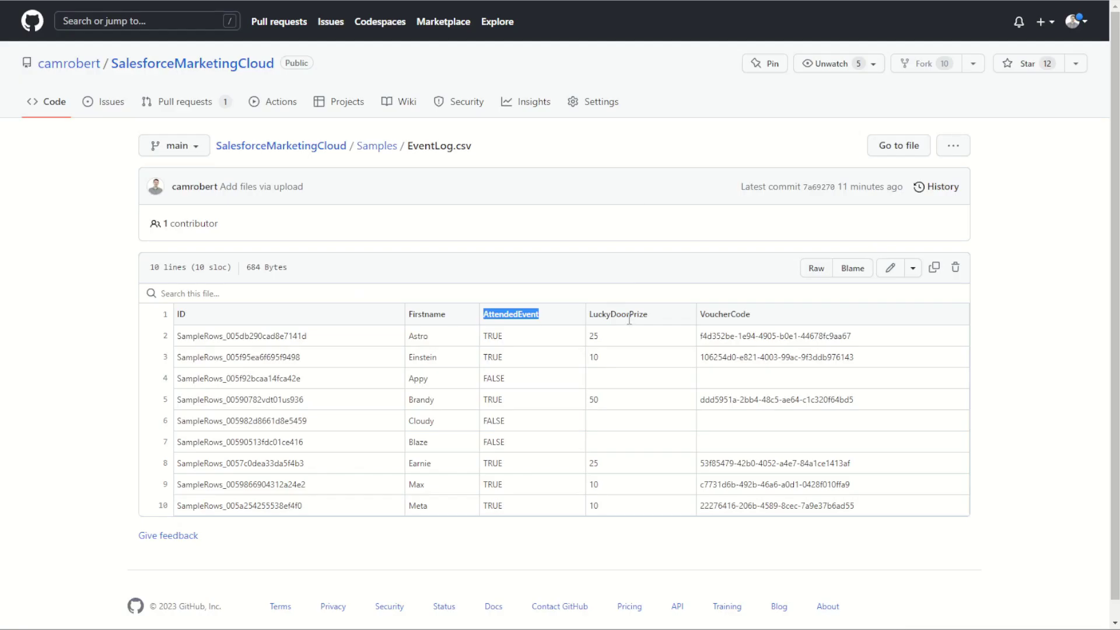
Add a nullable Number field named LuckyDoorPrize
{"action": "double_click", "coordinate": [629, 315]}
{"action": "key", "text": "ctrl+c"}
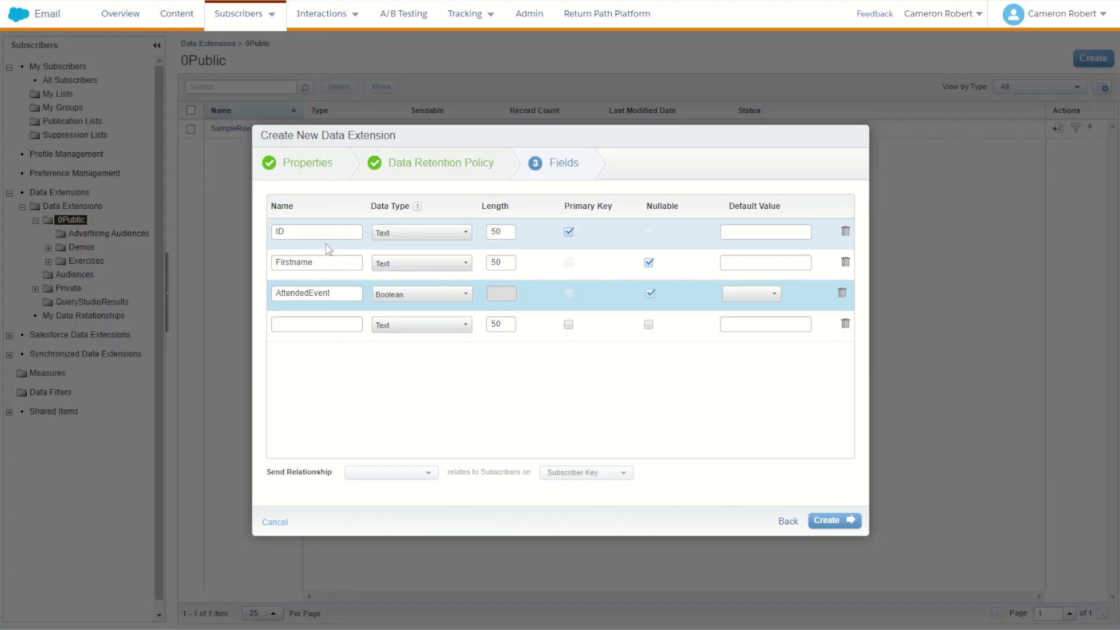
{"action": "left_click", "coordinate": [316, 325]}
{"action": "key", "text": "ctrl+v"}
{"action": "left_click", "coordinate": [402, 336]}
{"action": "left_click", "coordinate": [409, 357]}
{"action": "left_click", "coordinate": [649, 325]}
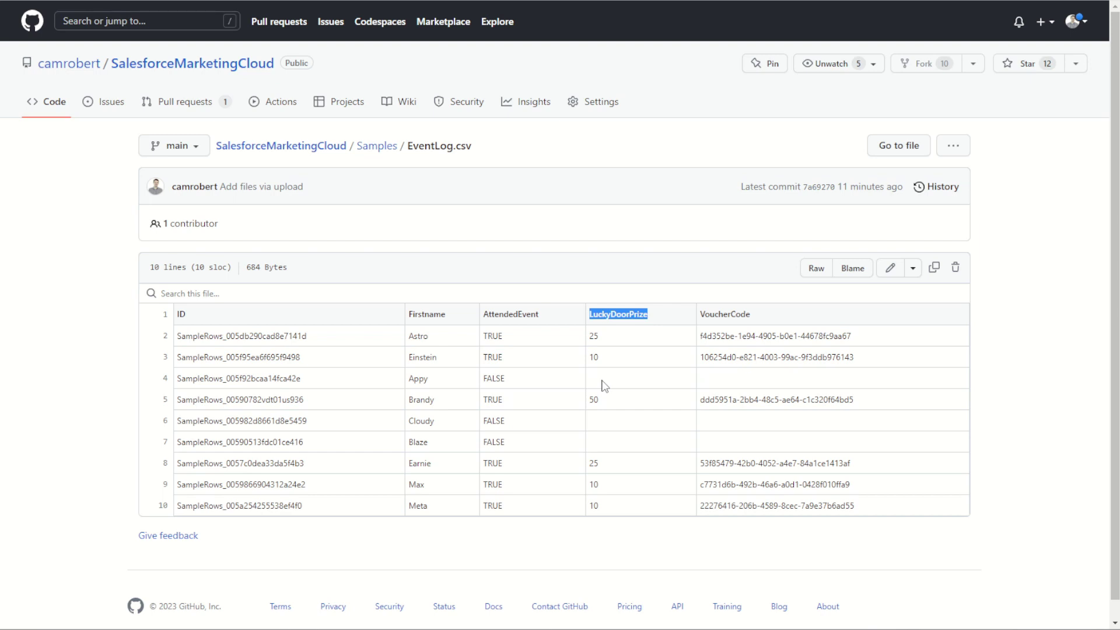
Add a nullable Text field VoucherCode, remove the empty row, and create the extension
{"action": "double_click", "coordinate": [736, 315]}
{"action": "key", "text": "ctrl+c"}
{"action": "key", "text": "alt+Tab"}
{"action": "left_click", "coordinate": [310, 355]}
{"action": "key", "text": "ctrl+v"}
{"action": "left_click", "coordinate": [408, 354]}
{"action": "left_click", "coordinate": [582, 357]}
{"action": "left_click", "coordinate": [650, 356]}
{"action": "left_click", "coordinate": [845, 385]}
{"action": "left_click", "coordinate": [828, 522]}
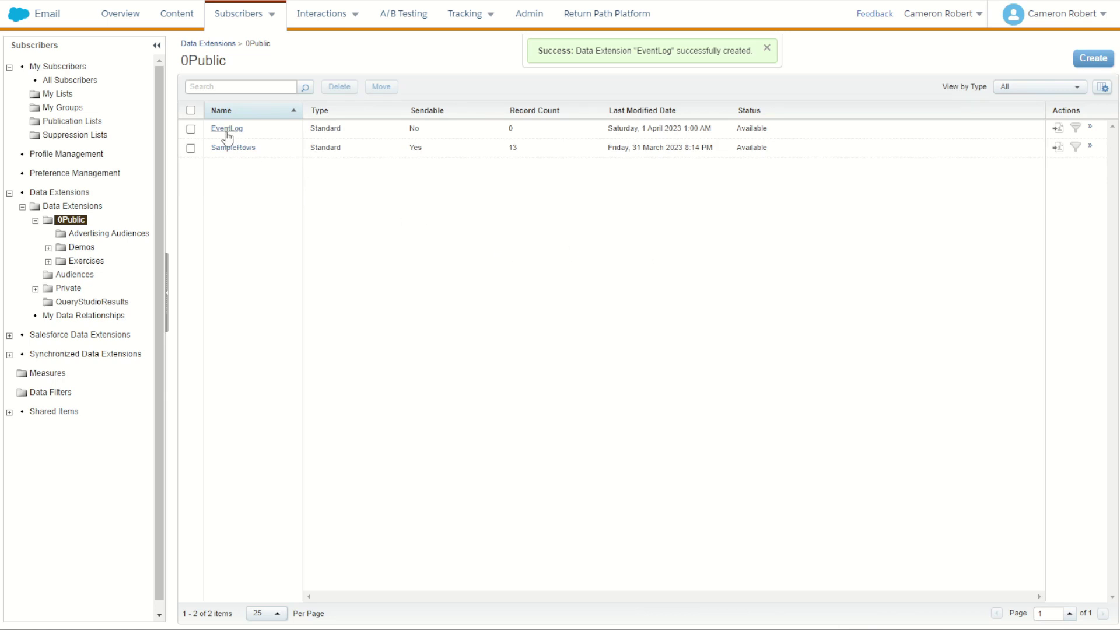
Start a new standard data extension created from the existing SampleRows in 0Public
{"action": "left_click", "coordinate": [767, 48]}
{"action": "left_click", "coordinate": [1092, 59]}
{"action": "left_click", "coordinate": [671, 323]}
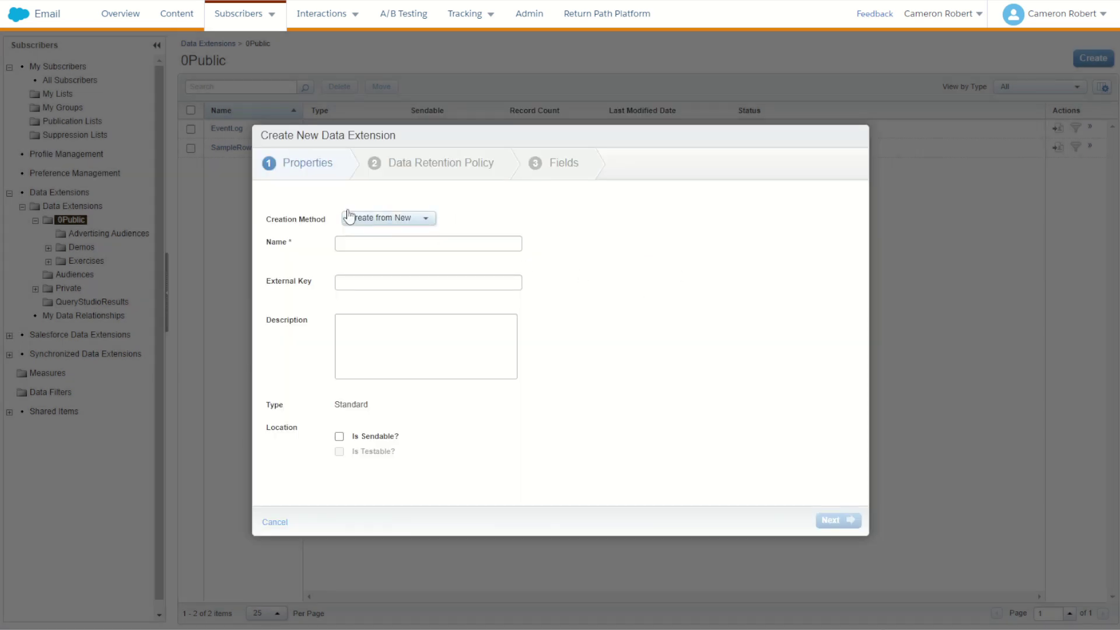
{"action": "left_click", "coordinate": [388, 219]}
{"action": "left_click", "coordinate": [421, 251]}
{"action": "left_click", "coordinate": [302, 168]}
{"action": "left_click", "coordinate": [358, 183]}
{"action": "left_click", "coordinate": [545, 225]}
{"action": "left_click", "coordinate": [818, 474]}
Name it 'SampleRows Event Email' and remove the Role and JoinDate fields
{"action": "left_click_drag", "start_coordinate": [390, 243], "coordinate": [495, 244]}
{"action": "type", "text": "Event Email"}
{"action": "left_click", "coordinate": [847, 521]}
{"action": "left_click", "coordinate": [847, 521]}
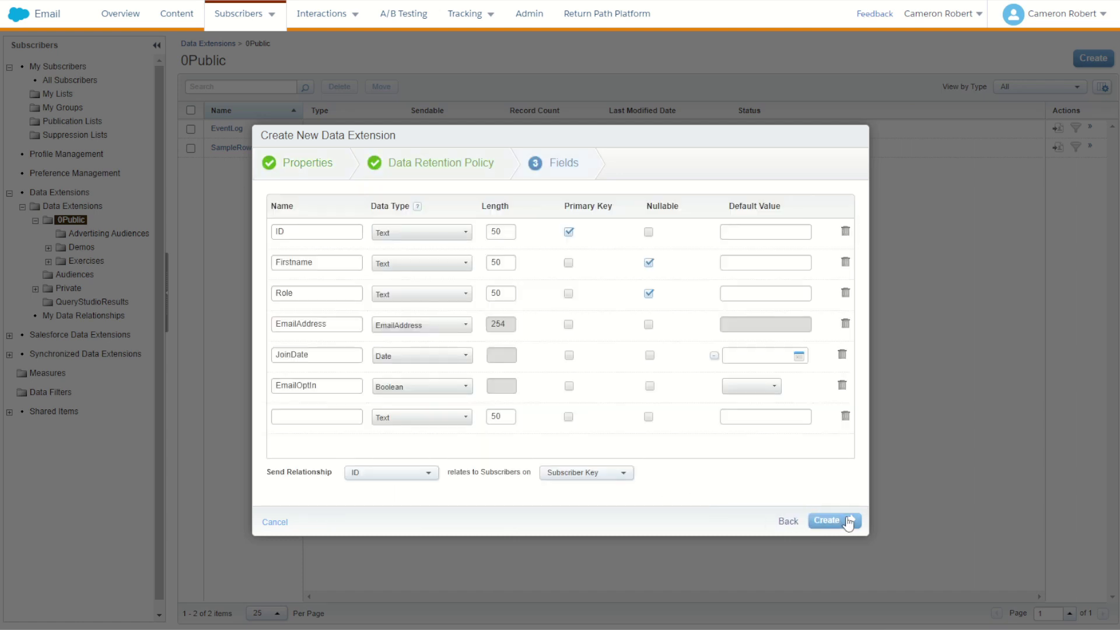
{"action": "left_click", "coordinate": [845, 294]}
{"action": "left_click", "coordinate": [842, 324]}
Add a nullable Boolean field AttendedEvent, copied from the EventLog.csv header
{"action": "key", "text": "ctrl+Tab"}
{"action": "double_click", "coordinate": [514, 316]}
{"action": "key", "text": "ctrl+c"}
{"action": "key", "text": "ctrl+Tab"}
{"action": "left_click", "coordinate": [313, 356]}
{"action": "key", "text": "ctrl+v"}
{"action": "left_click", "coordinate": [425, 357]}
{"action": "left_click", "coordinate": [409, 422]}
{"action": "left_click", "coordinate": [650, 355]}
Add a nullable Number field named LuckyDoorPrize
{"action": "key", "text": "ctrl+Tab"}
{"action": "double_click", "coordinate": [632, 315]}
{"action": "key", "text": "ctrl+Tab"}
{"action": "left_click", "coordinate": [317, 380]}
{"action": "key", "text": "ctrl+v"}
{"action": "left_click", "coordinate": [395, 381]}
{"action": "left_click", "coordinate": [403, 416]}
{"action": "left_click", "coordinate": [648, 385]}
Add a nullable VoucherCode field, remove the empty row, and create the extension
{"action": "key", "text": "ctrl+Tab"}
{"action": "double_click", "coordinate": [724, 316]}
{"action": "key", "text": "ctrl+Tab"}
{"action": "left_click", "coordinate": [343, 416]}
{"action": "key", "text": "ctrl+v"}
{"action": "left_click", "coordinate": [641, 417]}
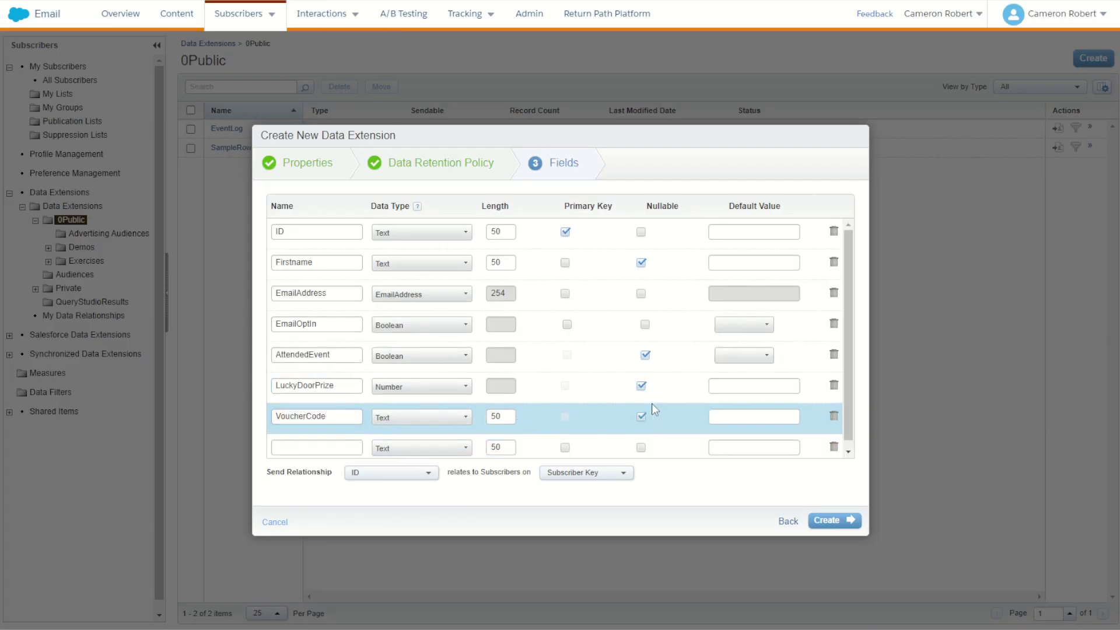
{"action": "left_click", "coordinate": [834, 447]}
{"action": "left_click", "coordinate": [842, 522]}
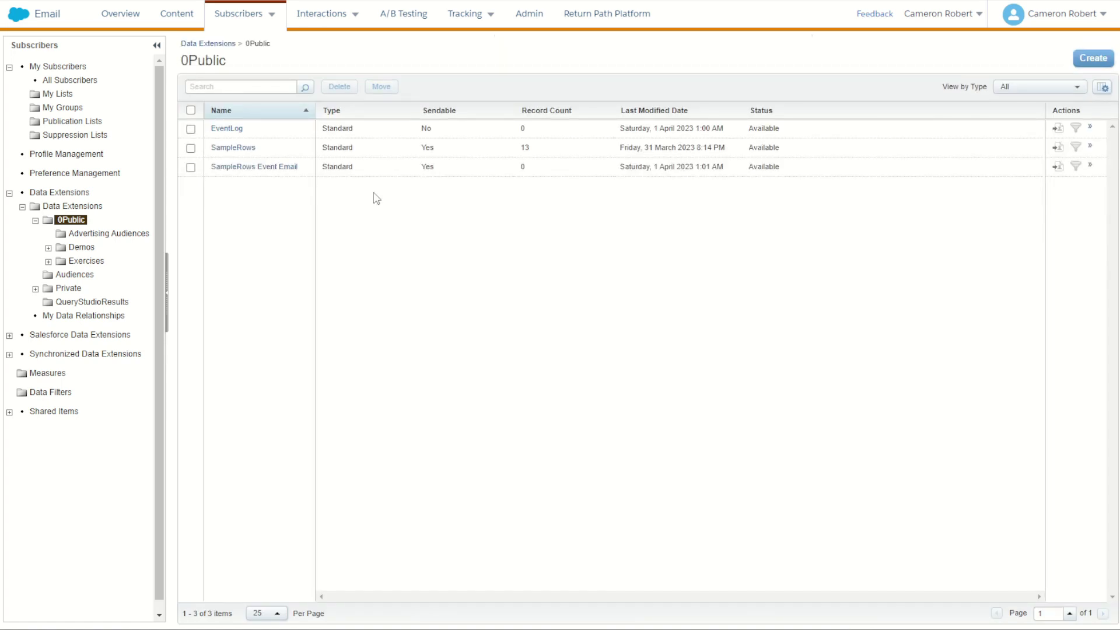
Go to the EventLog data extension's Records tab and start an import
{"action": "left_click", "coordinate": [234, 130]}
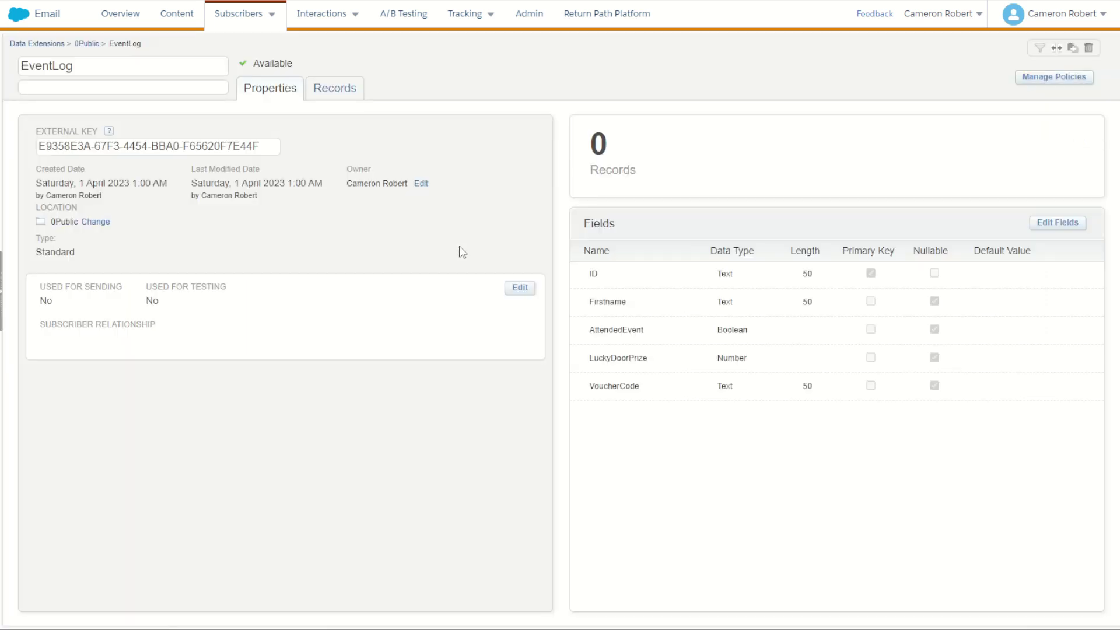
{"action": "left_click", "coordinate": [337, 91]}
{"action": "left_click", "coordinate": [90, 129]}
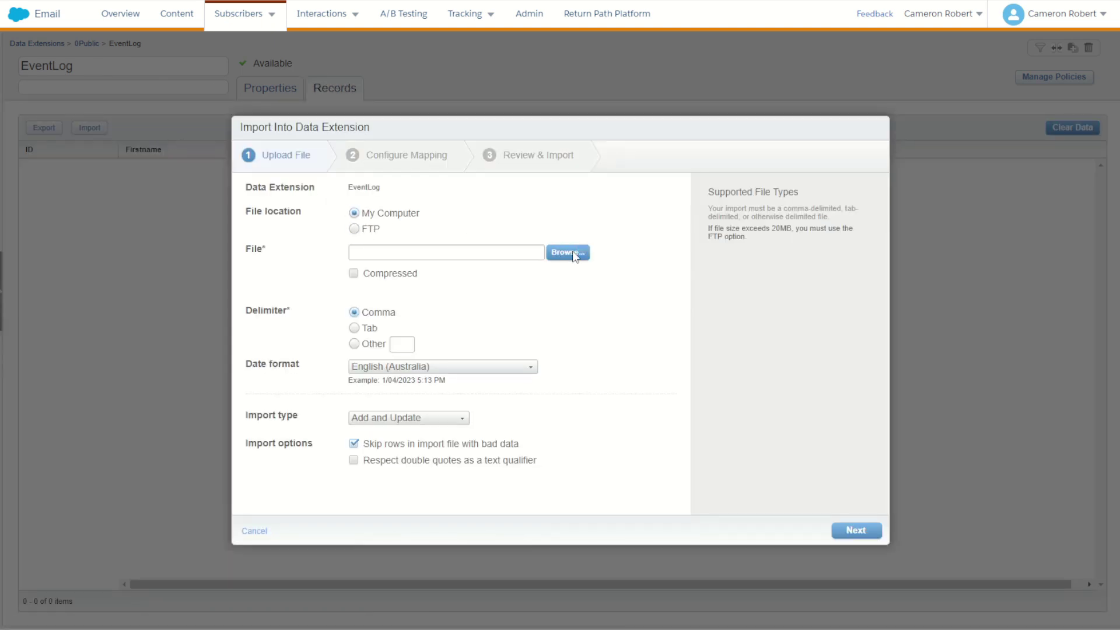
Import EventLog.csv into EventLog using the Overwrite import type
{"action": "left_click", "coordinate": [576, 254]}
{"action": "left_click", "coordinate": [283, 175]}
{"action": "left_click", "coordinate": [802, 389]}
{"action": "left_click", "coordinate": [419, 419]}
{"action": "left_click", "coordinate": [405, 484]}
{"action": "left_click", "coordinate": [857, 531]}
{"action": "left_click", "coordinate": [854, 528]}
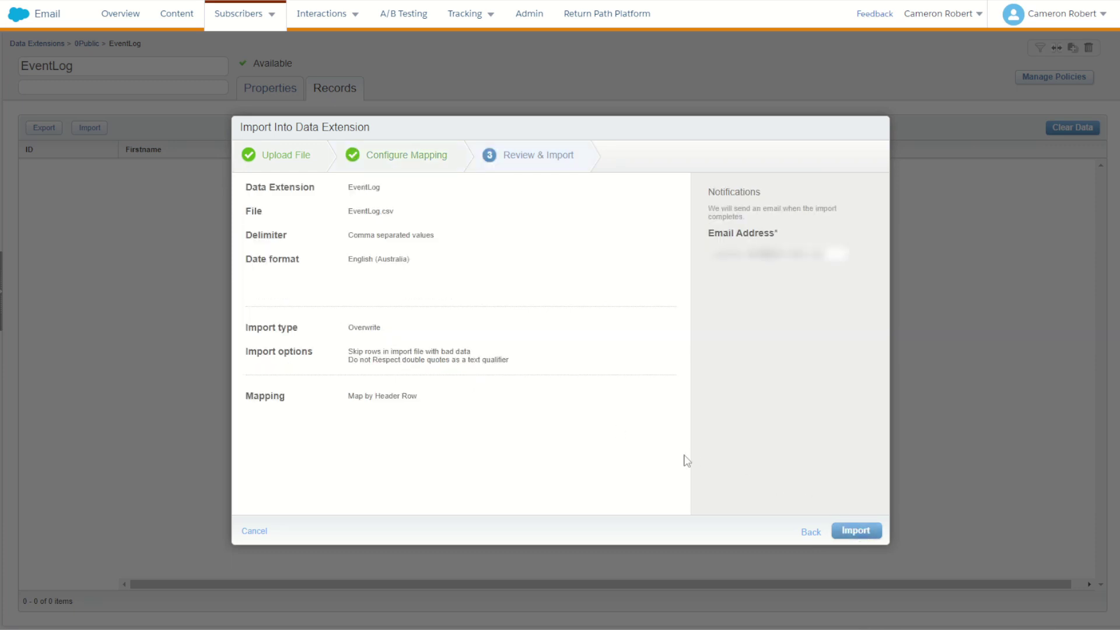
{"action": "left_click", "coordinate": [856, 530]}
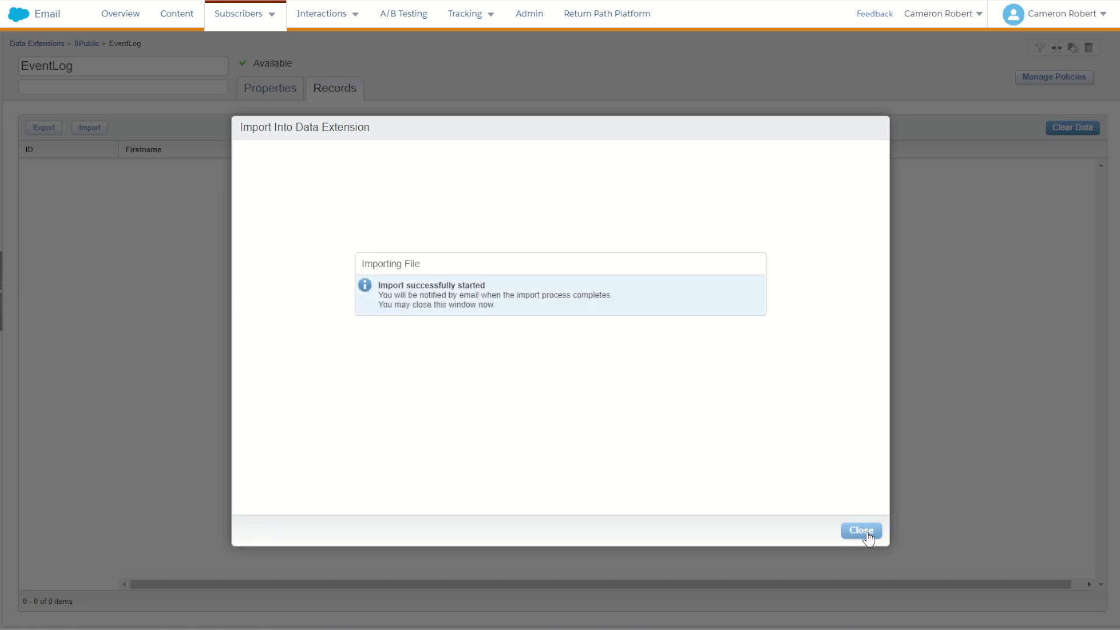
{"action": "left_click", "coordinate": [862, 531]}
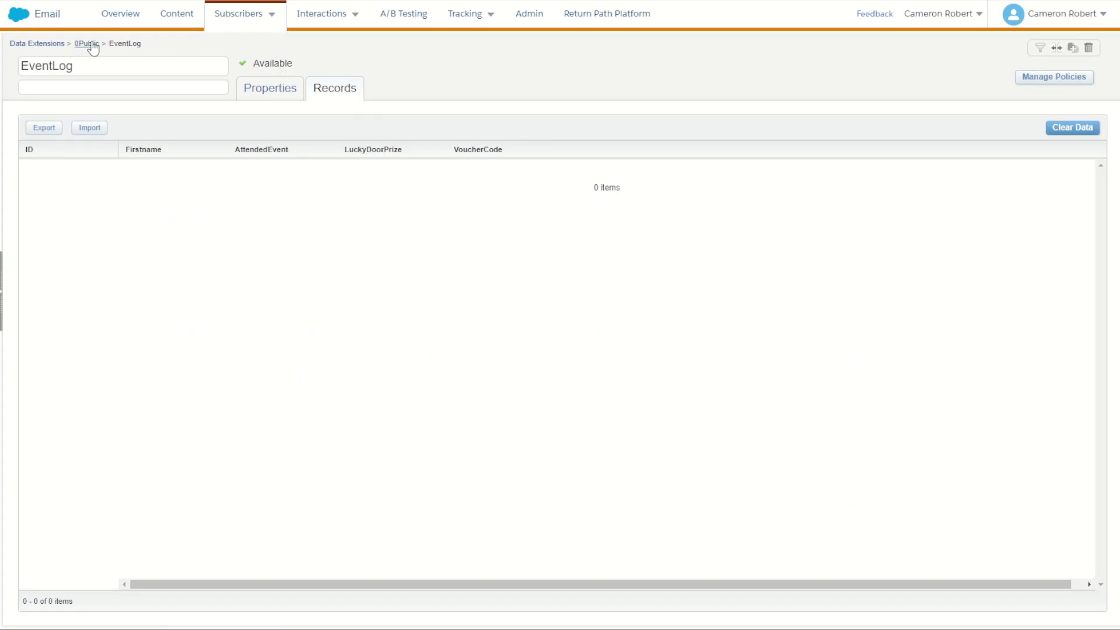
Refresh the 0Public folder and confirm EventLog now holds 9 records
{"action": "left_click", "coordinate": [87, 44]}
{"action": "left_click_drag", "start_coordinate": [778, 142], "coordinate": [766, 132]}
{"action": "left_click", "coordinate": [79, 221]}
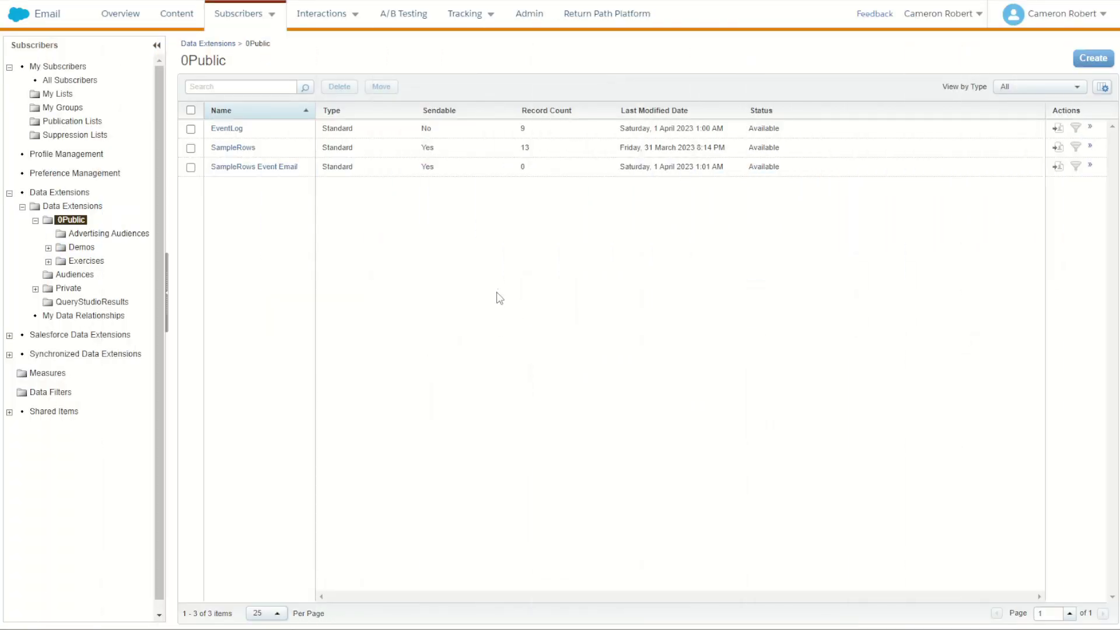
{"action": "left_click_drag", "start_coordinate": [513, 128], "coordinate": [538, 129]}
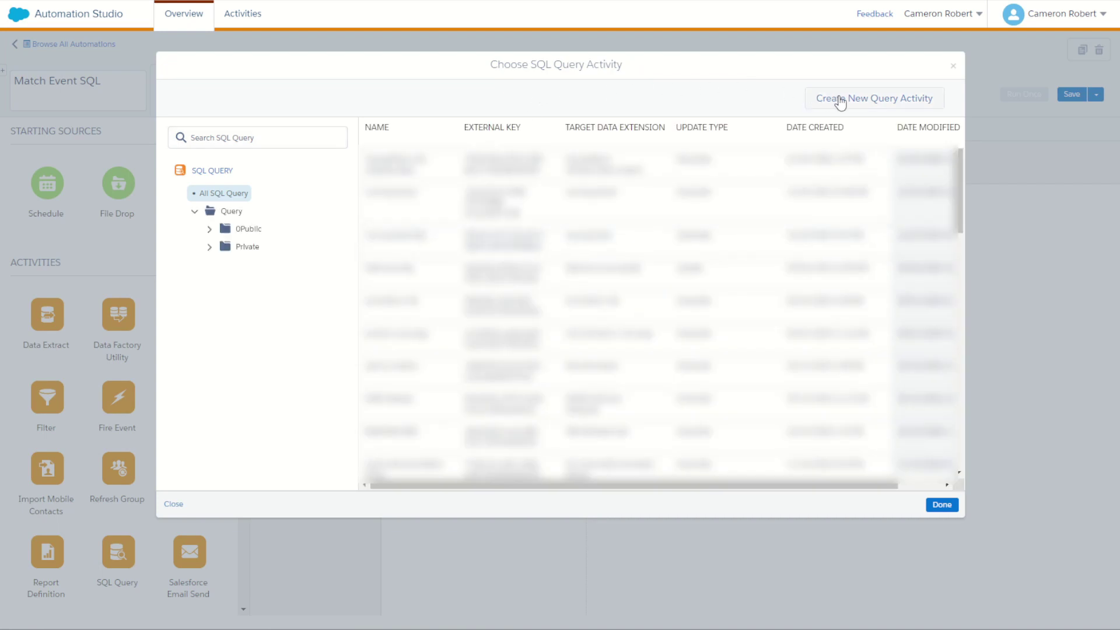
Create a query activity named 'SampleRows EventLog M' and move on to the SQL editor
{"action": "left_click", "coordinate": [840, 103]}
{"action": "left_click", "coordinate": [475, 177]}
{"action": "type", "text": "SampleRows EventLog M"}
{"action": "left_click", "coordinate": [942, 561]}
Insert the SampleRows Event Email fields into the query, one field per line
{"action": "left_click", "coordinate": [200, 222]}
{"action": "left_click_drag", "start_coordinate": [258, 328], "coordinate": [495, 295]}
{"action": "left_click", "coordinate": [406, 200]}
{"action": "key", "text": "Return"}
{"action": "left_click", "coordinate": [447, 209]}
{"action": "key", "text": "Return"}
{"action": "key", "text": "ctrl+Right"}
{"action": "key", "text": "ctrl+Right"}
{"action": "key", "text": "Return"}
{"action": "key", "text": "ctrl+Right"}
{"action": "key", "text": "ctrl+Right"}
{"action": "key", "text": "Return"}
{"action": "key", "text": "Return"}
{"action": "key", "text": "ctrl+Right"}
{"action": "key", "text": "ctrl+Right"}
{"action": "key", "text": "Return"}
{"action": "key", "text": "ctrl+Right"}
{"action": "key", "text": "ctrl+Right"}
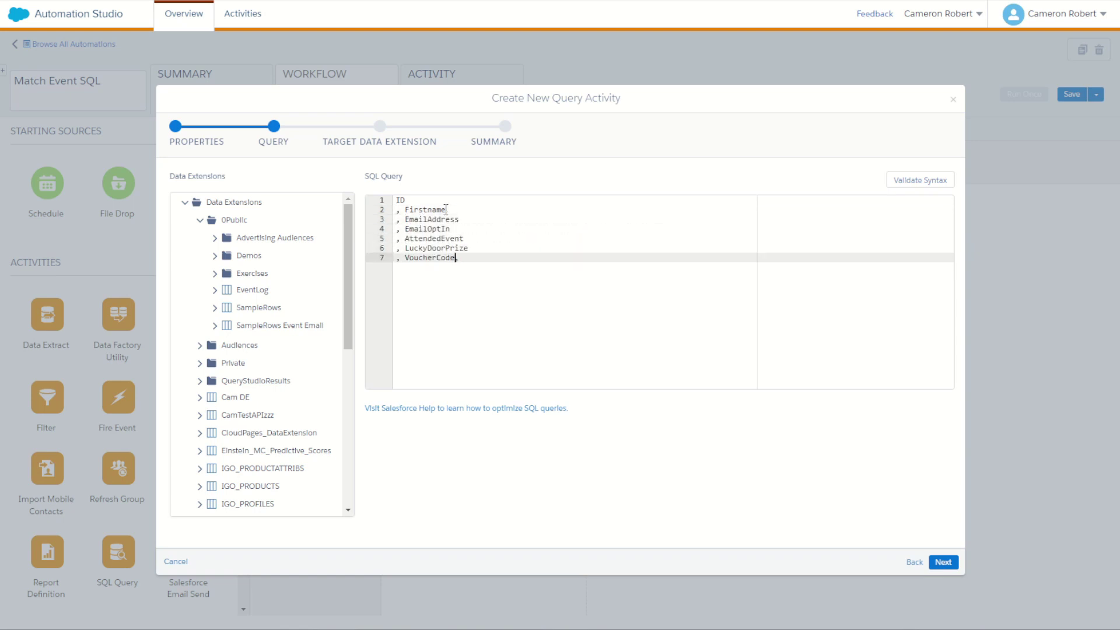
Add SELECT on a new first line above ID
{"action": "key", "text": "Return"}
{"action": "left_click", "coordinate": [438, 201]}
{"action": "key", "text": "Home"}
{"action": "key", "text": "Return"}
{"action": "key", "text": "Up"}
{"action": "type", "text": "SELECT"}
Write the source clause as FROM SampleRows s below the field list
{"action": "left_click", "coordinate": [405, 219]}
{"action": "left_click", "coordinate": [478, 296]}
{"action": "type", "text": "FROM"}
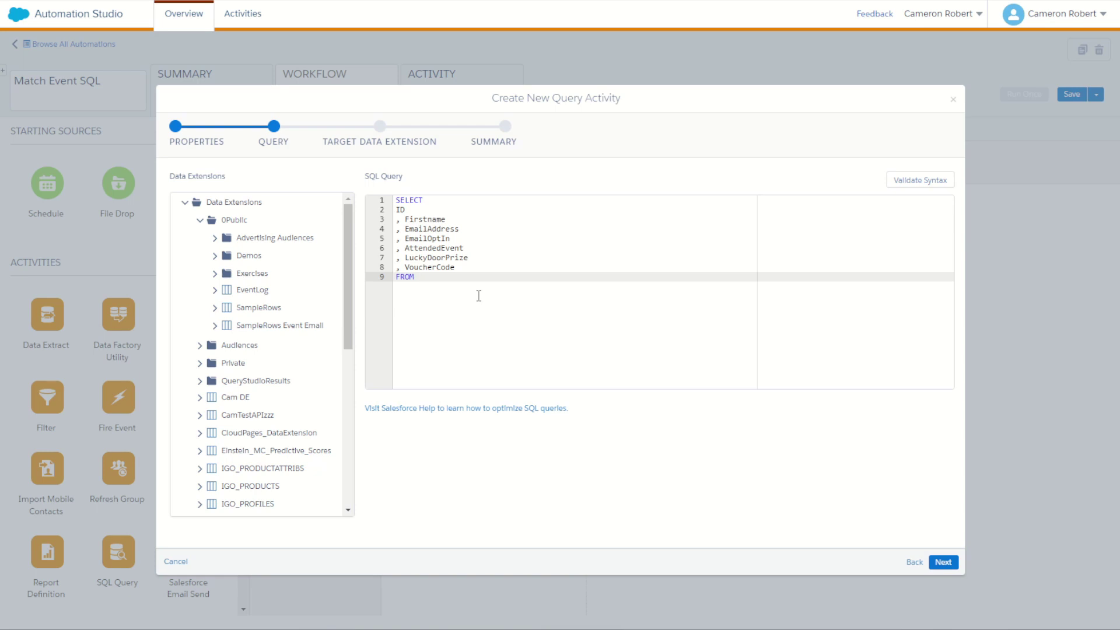
{"action": "left_click_drag", "start_coordinate": [207, 312], "coordinate": [428, 278]}
{"action": "key", "text": "BackSpace"}
{"action": "key", "text": "BackSpace"}
{"action": "type", "text": "s"}
Add LEFT JOIN _Subscribers a ON a.SubscriberKey = s.ID
{"action": "key", "text": "Return"}
{"action": "type", "text": "LEFT JOIN"}
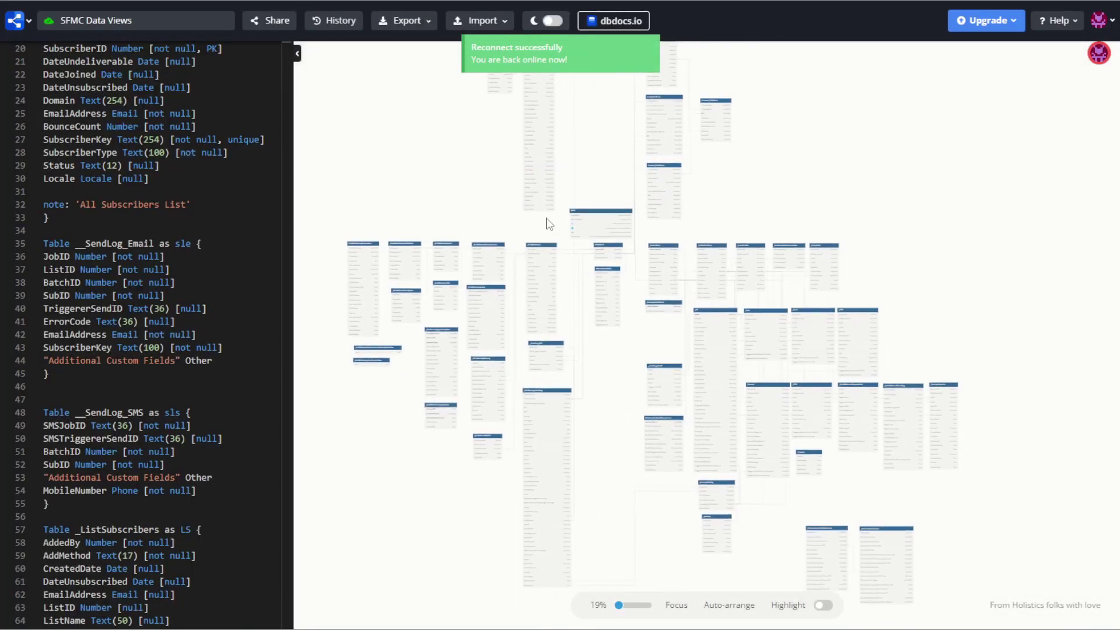
{"action": "scroll", "coordinate": [659, 271], "scroll_direction": "up", "scroll_amount": 10}
{"action": "left_click_drag", "start_coordinate": [661, 272], "coordinate": [583, 291]}
{"action": "left_click", "coordinate": [655, 212]}
{"action": "double_click", "coordinate": [105, 166]}
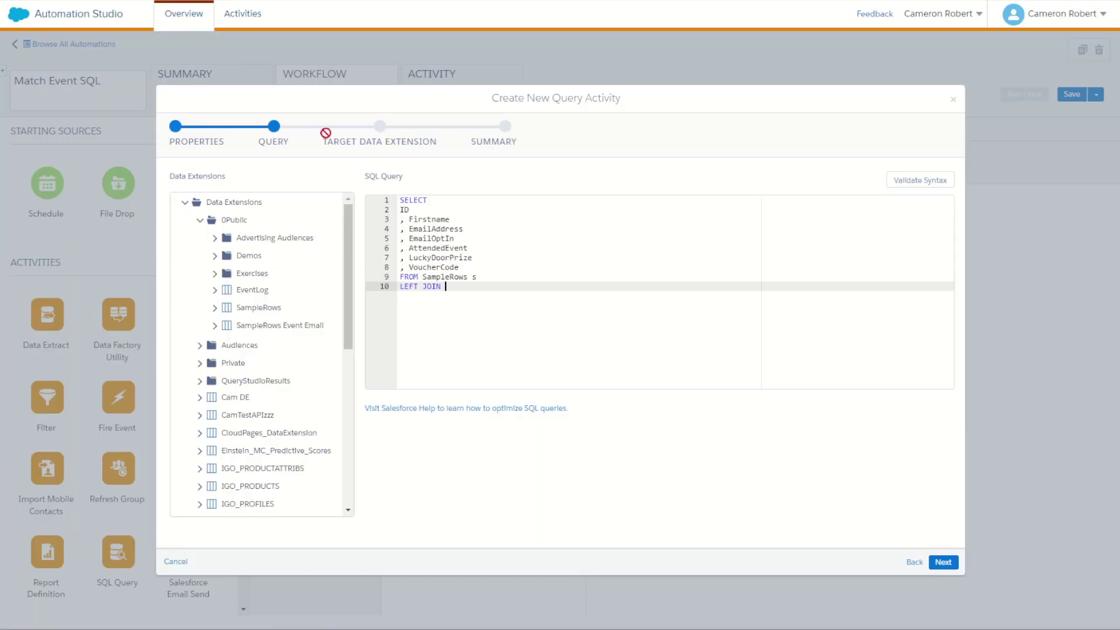
{"action": "key", "text": "ctrl+v"}
{"action": "type", "text": "a ON a.SubscriberKey"}
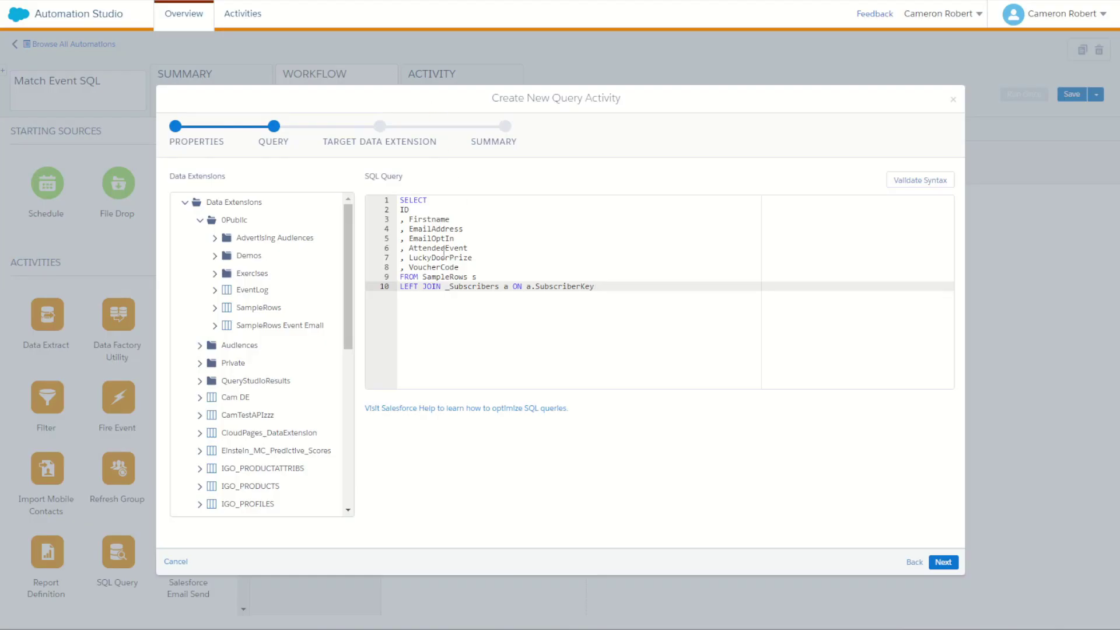
{"action": "left_click", "coordinate": [405, 210]}
{"action": "left_click", "coordinate": [615, 288]}
{"action": "type", "text": "= s.ID"}
Add LEFT JOIN EventLog e ON e.ID = s.ID
{"action": "key", "text": "Return"}
{"action": "type", "text": "LEFT JOIN"}
{"action": "left_click_drag", "start_coordinate": [229, 296], "coordinate": [455, 299]}
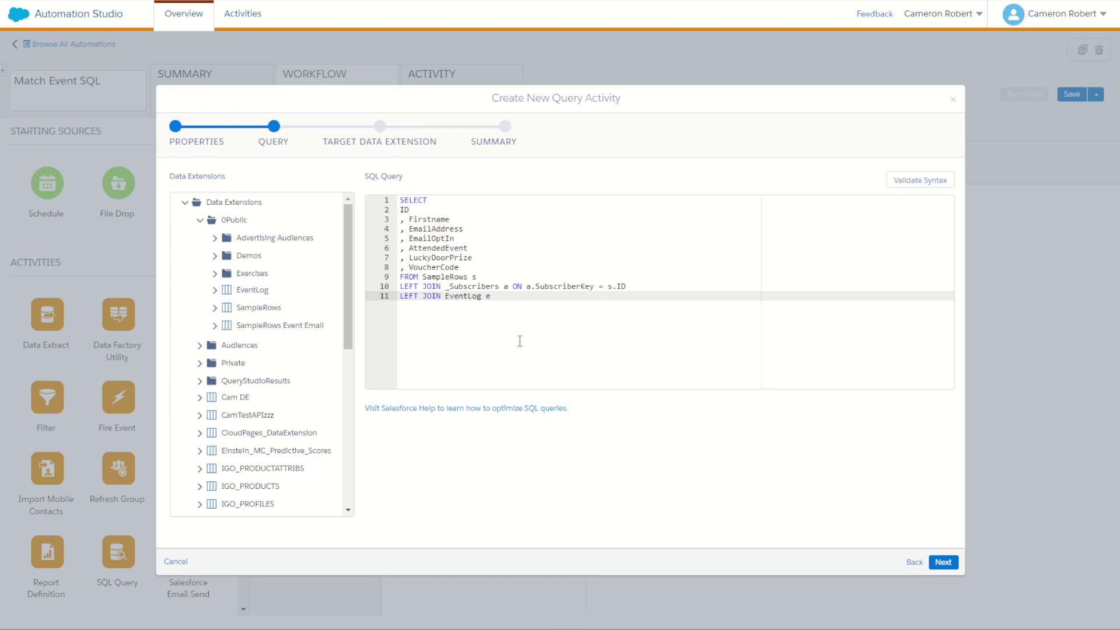
{"action": "type", "text": "ON"}
{"action": "left_click", "coordinate": [215, 290]}
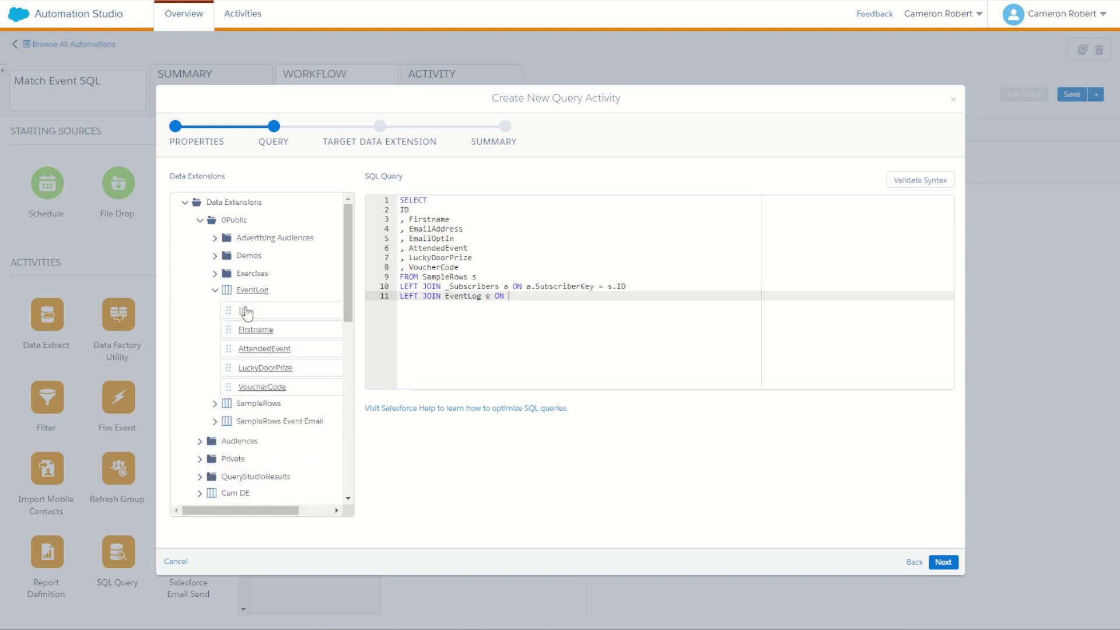
{"action": "type", "text": "E.ID"}
{"action": "double_click", "coordinate": [511, 296]}
{"action": "type", "text": "e.ID ="}
{"action": "double_click", "coordinate": [455, 277]}
{"action": "double_click", "coordinate": [404, 209]}
{"action": "left_click", "coordinate": [538, 296]}
{"action": "type", "text": "s.ID"}
Start the filter with WHERE e.AttendedEvent = 'TRUE'
{"action": "key", "text": "Return"}
{"action": "type", "text": "WHERE"}
{"action": "double_click", "coordinate": [442, 250]}
{"action": "left_click", "coordinate": [441, 296]}
{"action": "left_click", "coordinate": [453, 310]}
{"action": "type", "text": "e."}
{"action": "key", "text": "ctrl+v"}
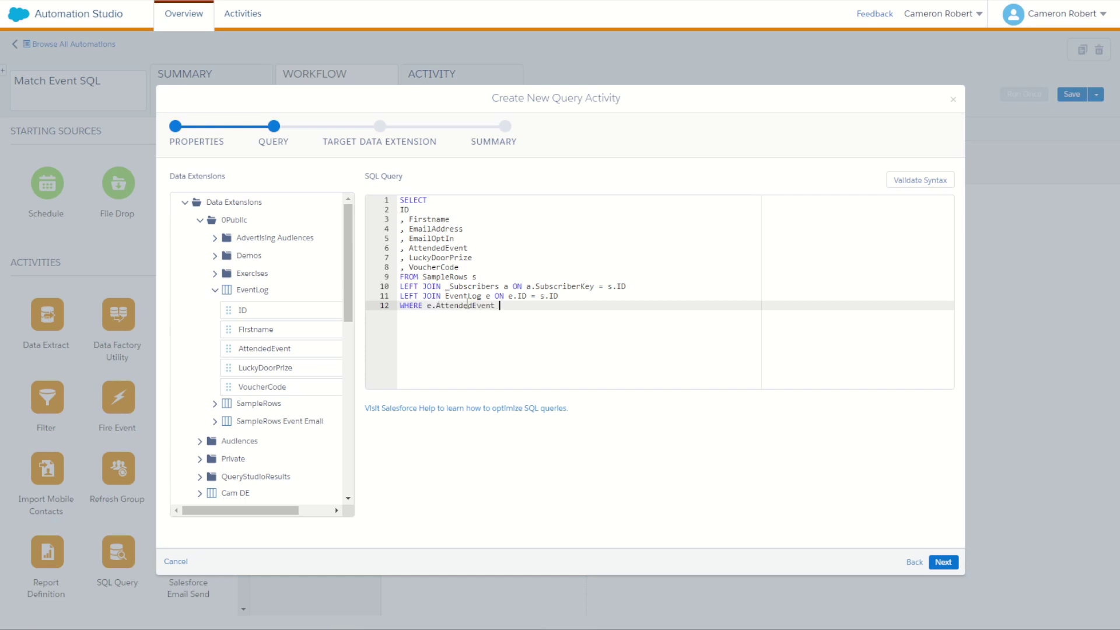
{"action": "type", "text": "= 'TRUE"}
Add the condition AND s.EmailOptIn = 'TRUE'
{"action": "key", "text": "Return"}
{"action": "type", "text": "AND"}
{"action": "left_click", "coordinate": [215, 290]}
{"action": "left_click", "coordinate": [215, 308]}
{"action": "left_click", "coordinate": [442, 277]}
{"action": "left_click", "coordinate": [436, 314]}
{"action": "type", "text": "s."}
{"action": "left_click_drag", "start_coordinate": [257, 423], "coordinate": [481, 348]}
{"action": "key", "text": "BackSpace"}
{"action": "type", "text": "= 'TRUE"}
{"action": "scroll", "coordinate": [286, 420], "scroll_direction": "right", "scroll_amount": 2}
{"action": "scroll", "coordinate": [320, 430], "scroll_direction": "left", "scroll_amount": 2}
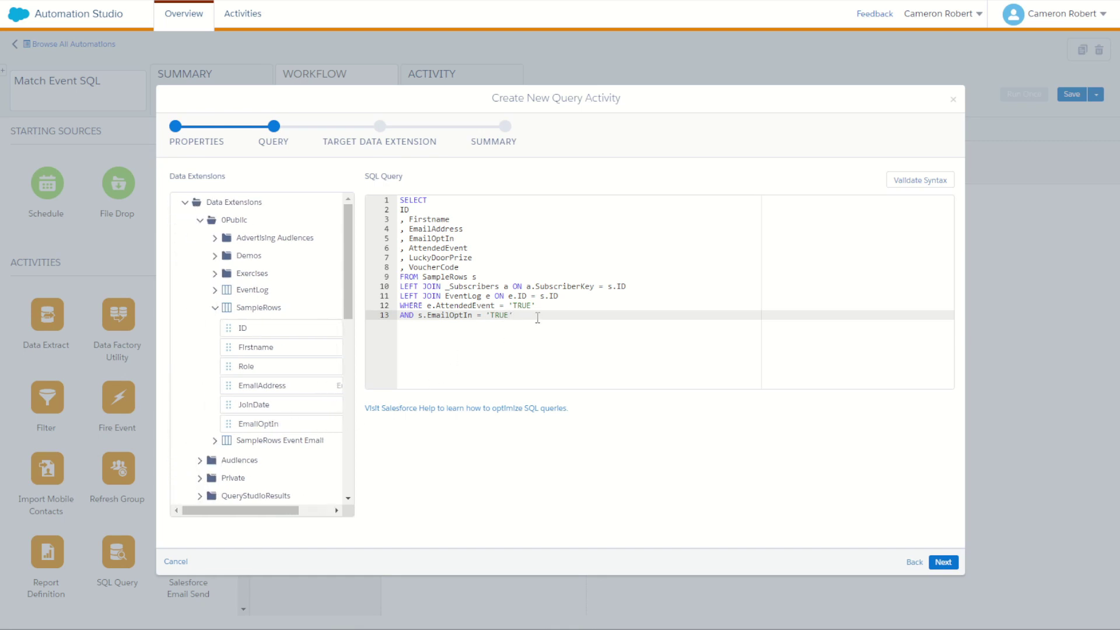
Add AND (a.Status = 'Active' OR a.Status IS NULL) as the status condition
{"action": "key", "text": "Return"}
{"action": "type", "text": "AND ()"}
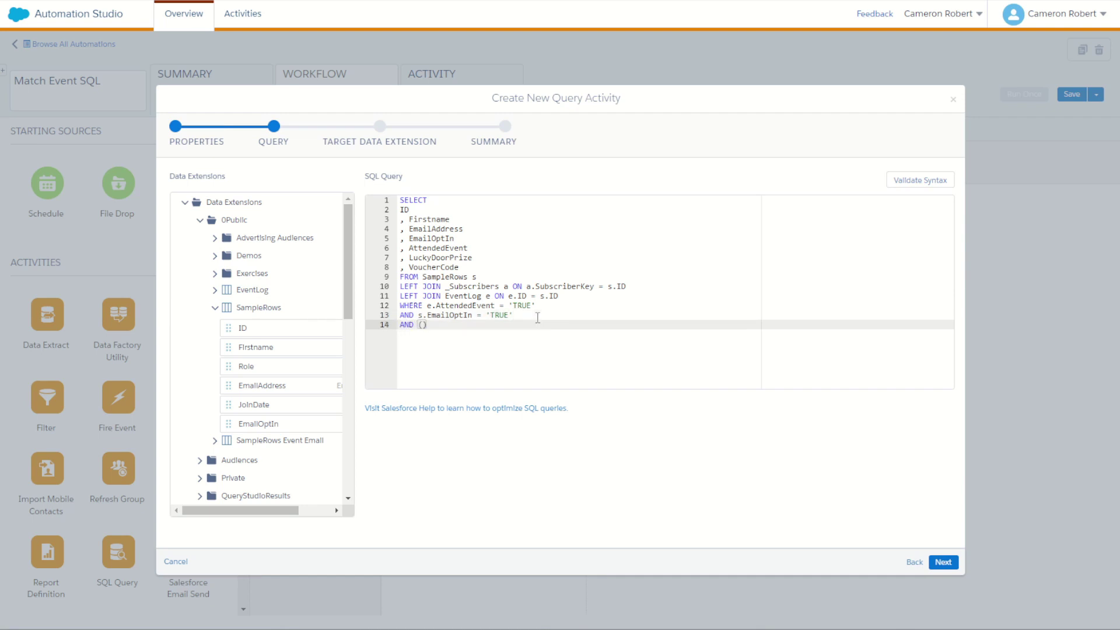
{"action": "left_click", "coordinate": [423, 325]}
{"action": "type", "text": "a.Status"}
{"action": "key", "text": "alt+Tab"}
{"action": "key", "text": "alt+Tab"}
{"action": "type", "text": "= 'Active"}
{"action": "left_click_drag", "start_coordinate": [459, 325], "coordinate": [421, 325]}
{"action": "key", "text": "ctrl+c"}
{"action": "left_click", "coordinate": [527, 324]}
{"action": "key", "text": "ctrl+v"}
{"action": "type", "text": "IS NULL"}
{"action": "left_click", "coordinate": [443, 279]}
{"action": "left_click", "coordinate": [459, 287]}
{"action": "left_click_drag", "start_coordinate": [459, 286], "coordinate": [476, 286]}
{"action": "left_click", "coordinate": [582, 325]}
Prefix the ID, Firstname, EmailAddress and EmailOptIn columns with s
{"action": "left_click", "coordinate": [401, 209]}
{"action": "type", "text": "s."}
{"action": "key", "text": "Down"}
{"action": "left_click", "coordinate": [214, 290]}
{"action": "type", "text": "s."}
{"action": "left_click", "coordinate": [411, 229]}
{"action": "left_click", "coordinate": [215, 291]}
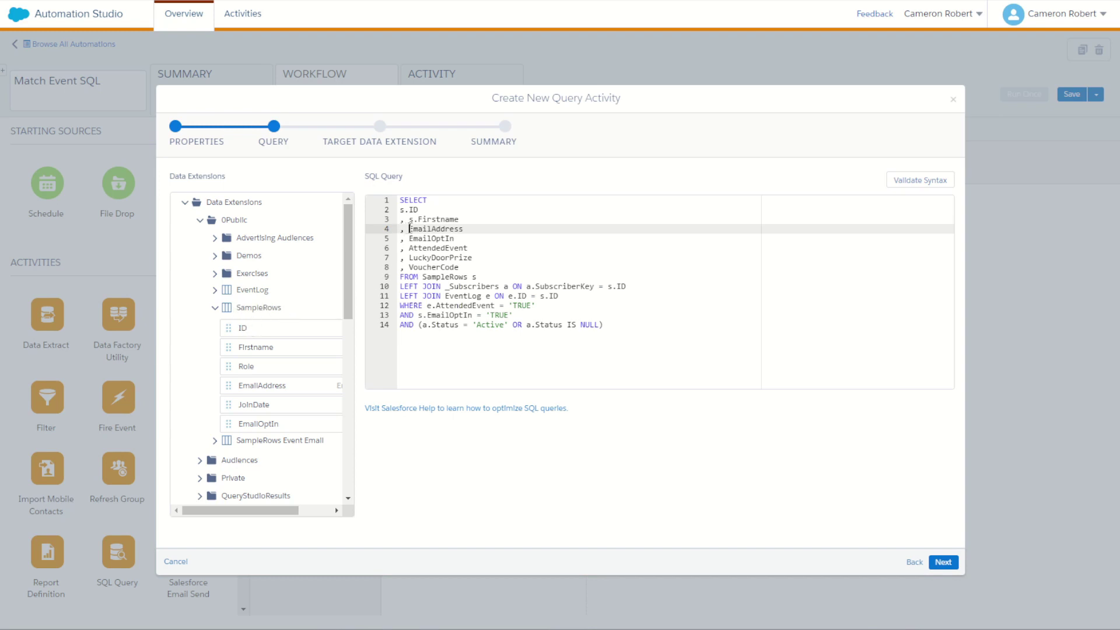
{"action": "type", "text": "s."}
{"action": "left_click", "coordinate": [409, 239]}
{"action": "type", "text": "s"}
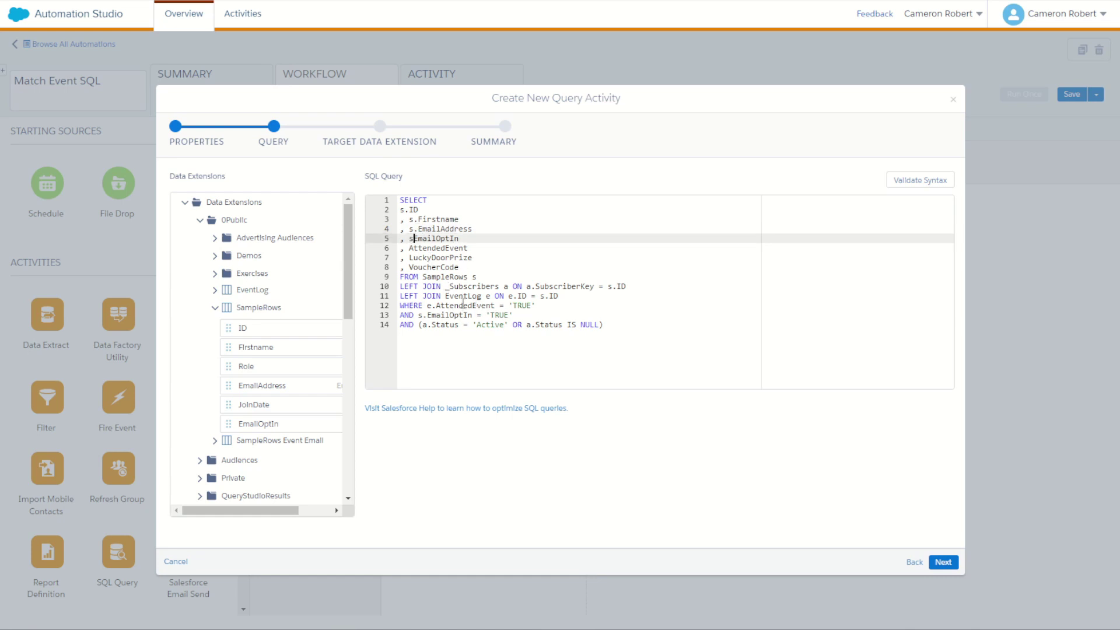
{"action": "type", "text": "."}
Prefix AttendedEvent, LuckyDoorPrize and VoucherCode with e. and validate the query syntax
{"action": "left_click", "coordinate": [410, 248]}
{"action": "double_click", "coordinate": [489, 296]}
{"action": "left_click", "coordinate": [410, 248]}
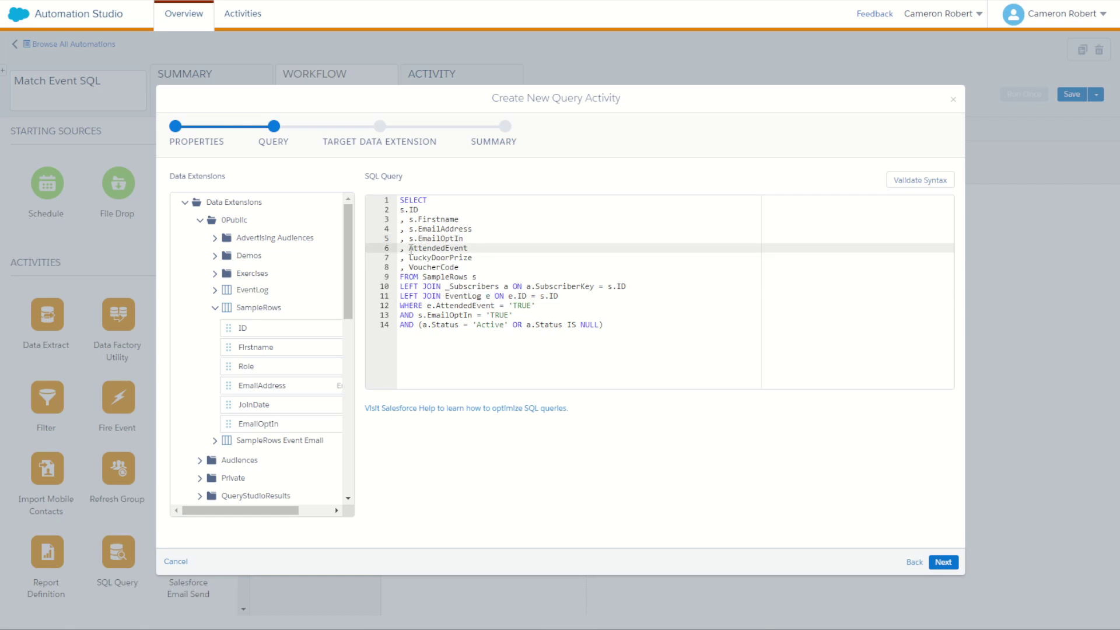
{"action": "type", "text": "e."}
{"action": "left_click", "coordinate": [409, 257]}
{"action": "type", "text": "e."}
{"action": "left_click", "coordinate": [409, 268]}
{"action": "type", "text": "e."}
{"action": "left_click", "coordinate": [910, 180]}
Continue the query activity to the Target Data Extension step
{"action": "left_click", "coordinate": [936, 585]}
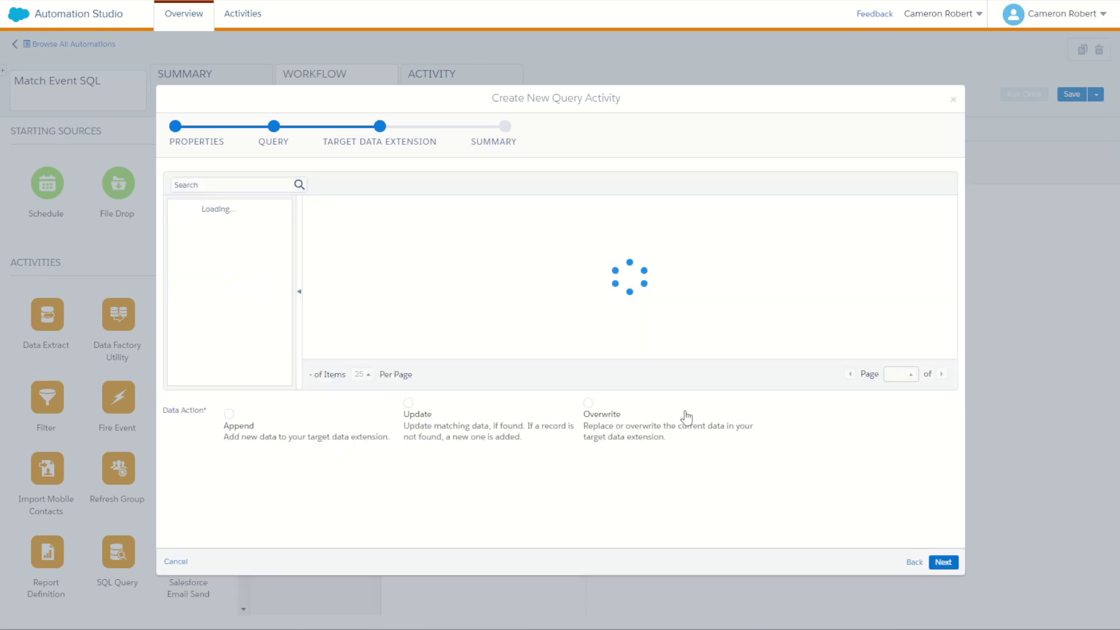